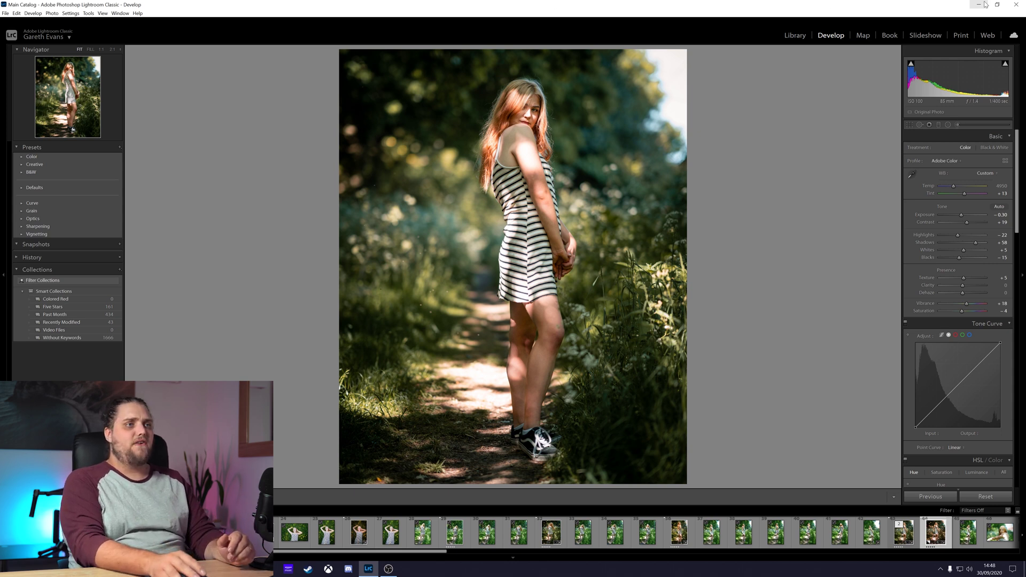
# Step: Take the adjustment brush at size 36 and paint a first stroke over the top-right trees
pyautogui.click(958, 125)
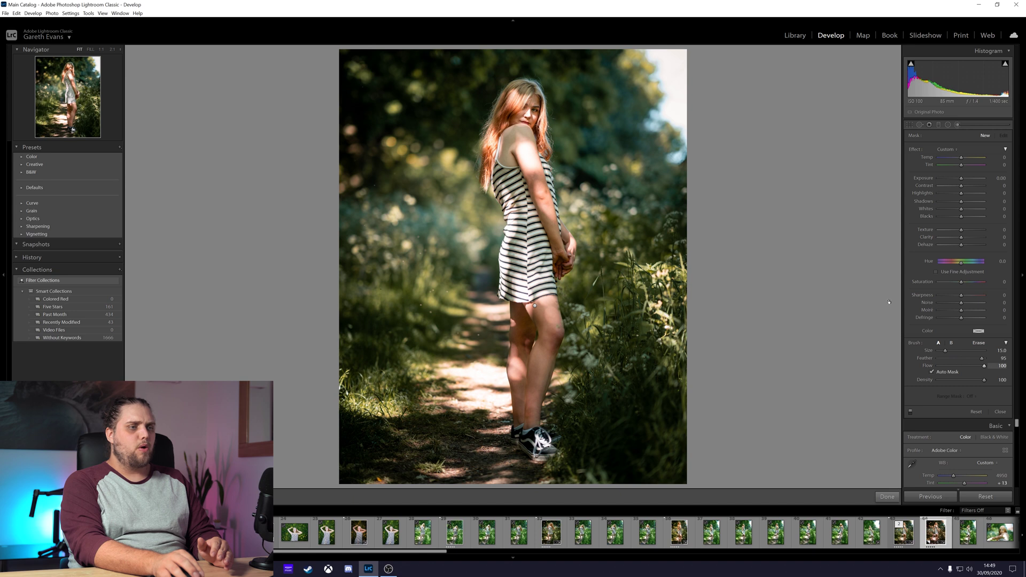
pyautogui.scroll(8, 644, 150)
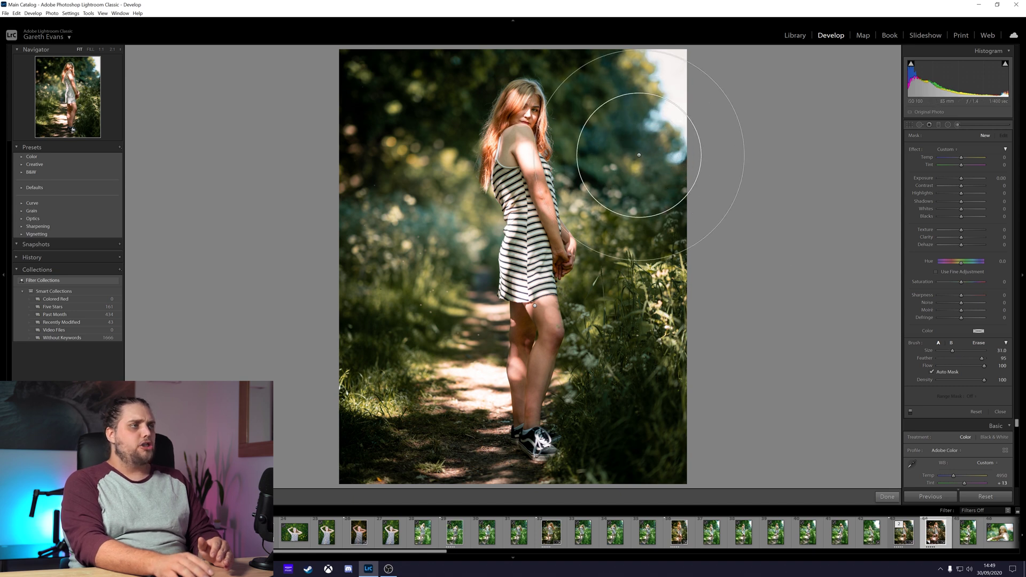
pyautogui.scroll(2, 629, 139)
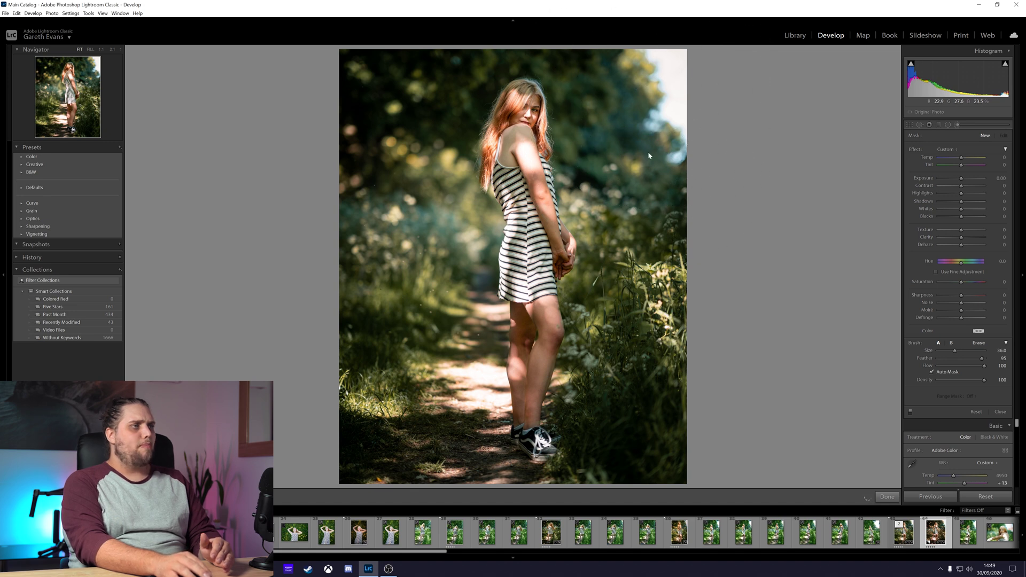
pyautogui.moveTo(635, 88); pyautogui.dragTo(648, 152)
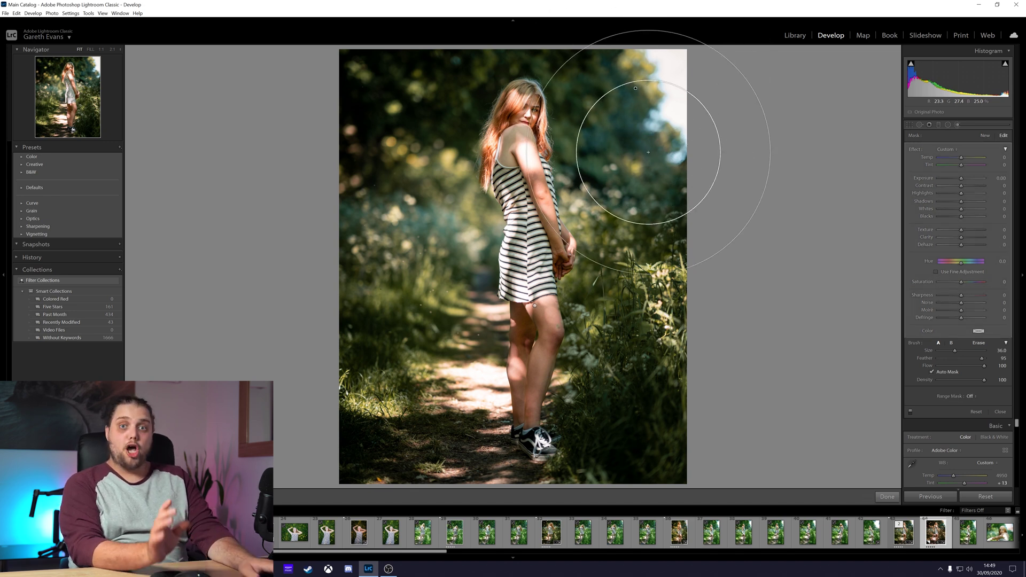
# Step: Show the red mask overlay and extend the mask over the top-right sky and lower-right grass
pyautogui.press('o')
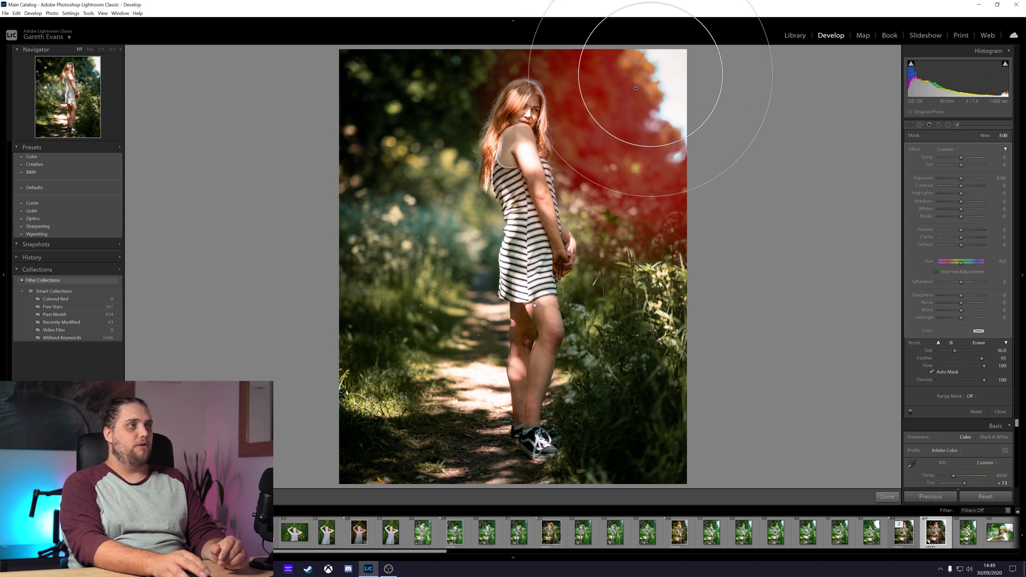
pyautogui.moveTo(647, 140)
pyautogui.mouseDown()
pyautogui.moveTo(671, 102)
pyautogui.moveTo(670, 59)
pyautogui.moveTo(664, 114)
pyautogui.moveTo(645, 143)
pyautogui.moveTo(633, 91)
pyautogui.mouseUp()
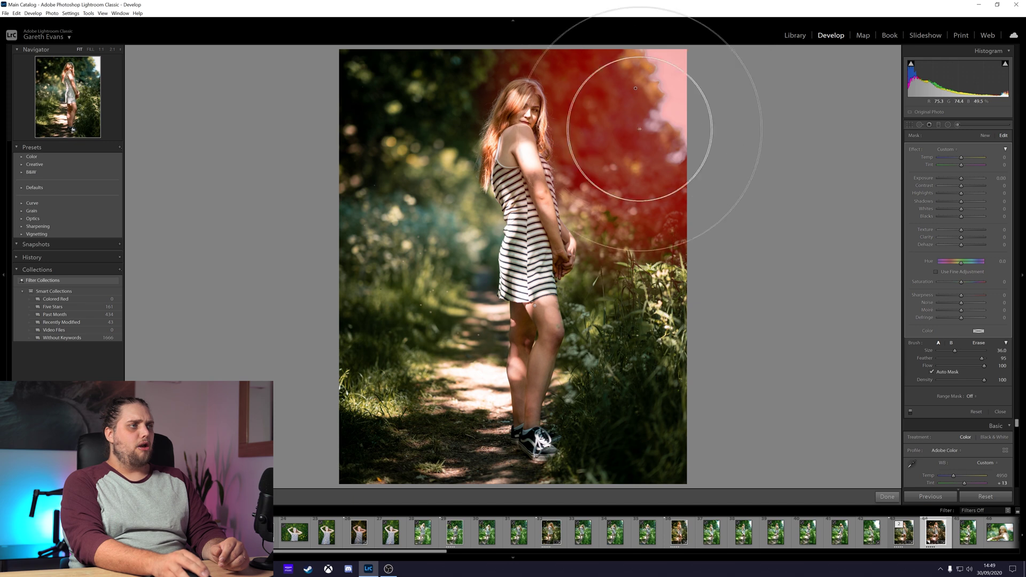
pyautogui.moveTo(642, 270); pyautogui.dragTo(631, 443)
# Step: Paint the mask across the bottom-left path and the left side, shrinking the brush to size 9
pyautogui.scroll(-5, 618, 458)
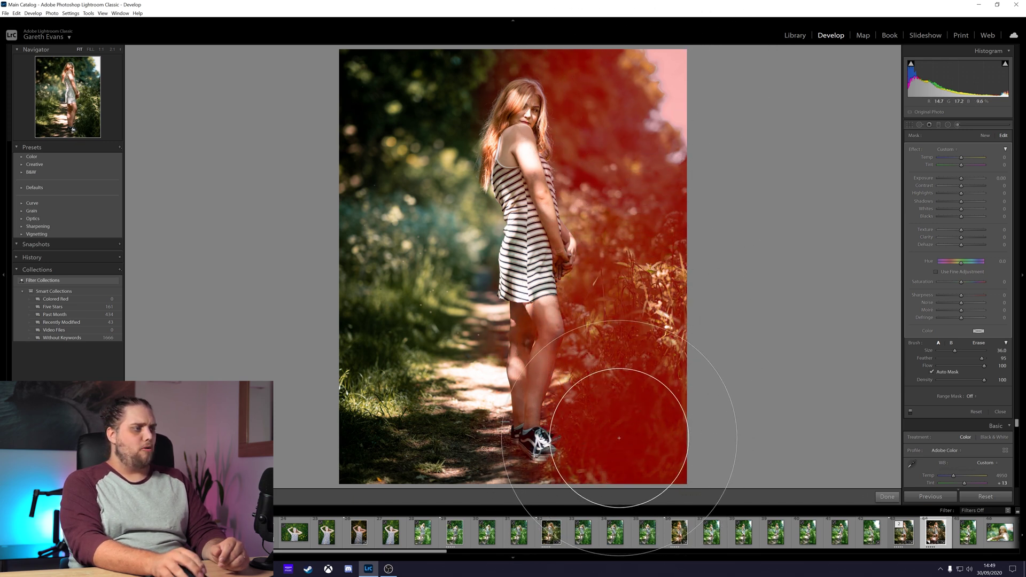
pyautogui.scroll(-4, 603, 481)
pyautogui.moveTo(603, 474)
pyautogui.mouseDown()
pyautogui.moveTo(527, 493)
pyautogui.moveTo(367, 458)
pyautogui.moveTo(358, 444)
pyautogui.mouseUp()
pyautogui.moveTo(403, 252)
pyautogui.mouseDown()
pyautogui.moveTo(369, 393)
pyautogui.moveTo(375, 93)
pyautogui.moveTo(391, 304)
pyautogui.moveTo(377, 46)
pyautogui.moveTo(379, 408)
pyautogui.moveTo(368, 421)
pyautogui.moveTo(361, 402)
pyautogui.moveTo(369, 410)
pyautogui.moveTo(414, 386)
pyautogui.moveTo(450, 425)
pyautogui.moveTo(469, 354)
pyautogui.moveTo(478, 417)
pyautogui.moveTo(456, 251)
pyautogui.moveTo(458, 194)
pyautogui.moveTo(480, 256)
pyautogui.moveTo(458, 171)
pyautogui.moveTo(483, 47)
pyautogui.moveTo(463, 91)
pyautogui.moveTo(544, 29)
pyautogui.moveTo(326, 70)
pyautogui.moveTo(363, 63)
pyautogui.moveTo(351, 371)
pyautogui.moveTo(376, 311)
pyautogui.moveTo(372, 432)
pyautogui.moveTo(350, 438)
pyautogui.moveTo(479, 382)
pyautogui.mouseUp()
pyautogui.scroll(-1, 368, 421)
pyautogui.scroll(-1, 367, 408)
pyautogui.scroll(-1, 417, 407)
pyautogui.scroll(-7, 481, 381)
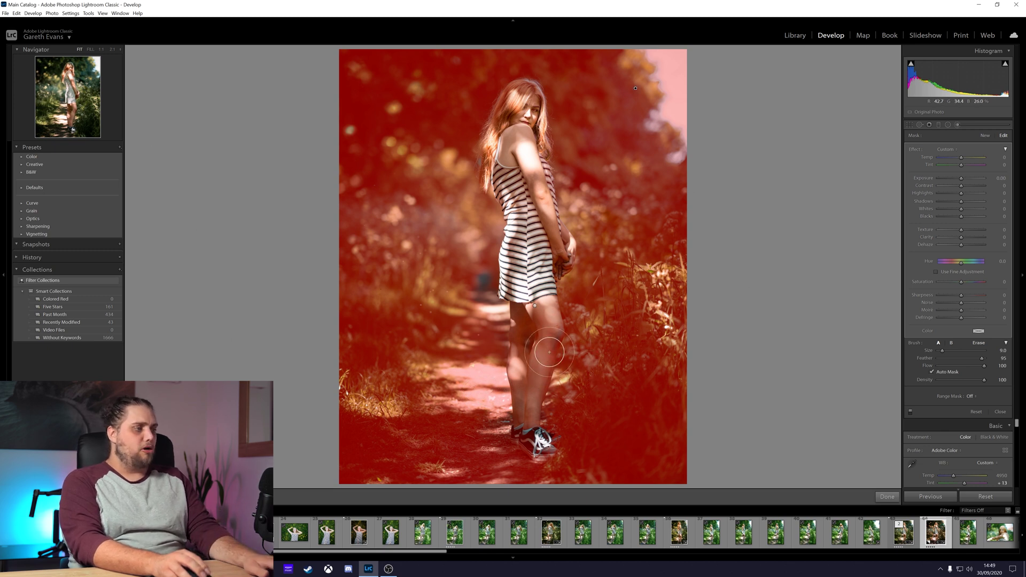
# Step: Erase the mask from the model's thigh and lower leg with Alt, then return to brush A
pyautogui.press('alt')
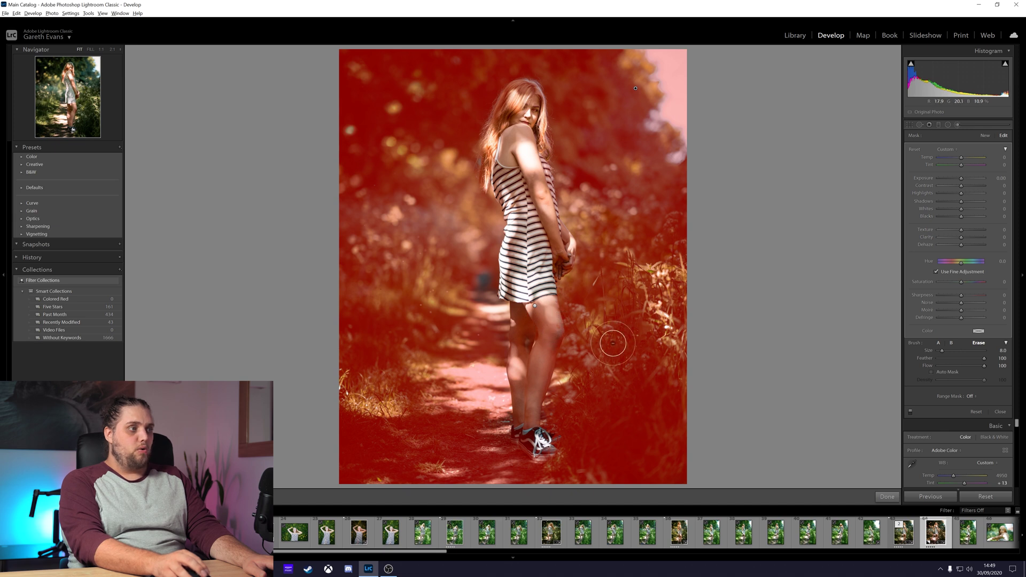
pyautogui.scroll(5, 538, 342)
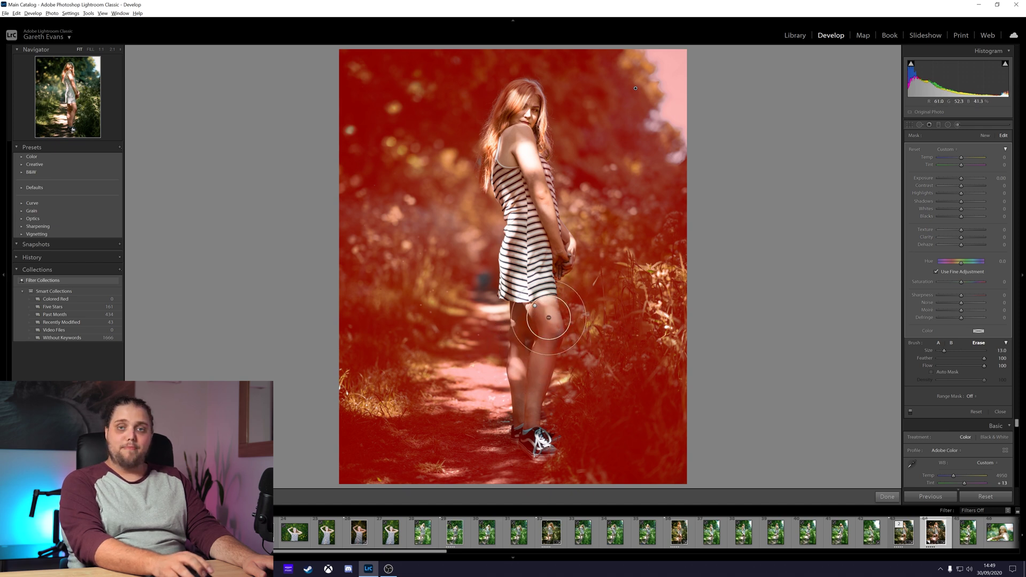
pyautogui.moveTo(548, 311)
pyautogui.mouseDown()
pyautogui.moveTo(532, 321)
pyautogui.moveTo(540, 339)
pyautogui.moveTo(537, 440)
pyautogui.moveTo(532, 426)
pyautogui.mouseUp()
pyautogui.scroll(-3, 534, 360)
pyautogui.scroll(-3, 527, 423)
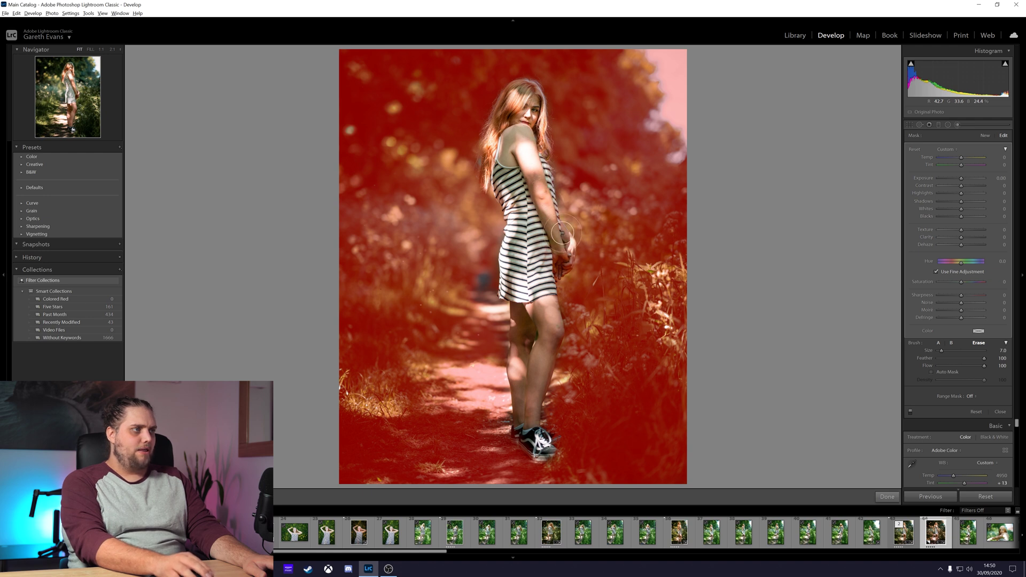
pyautogui.press('alt')
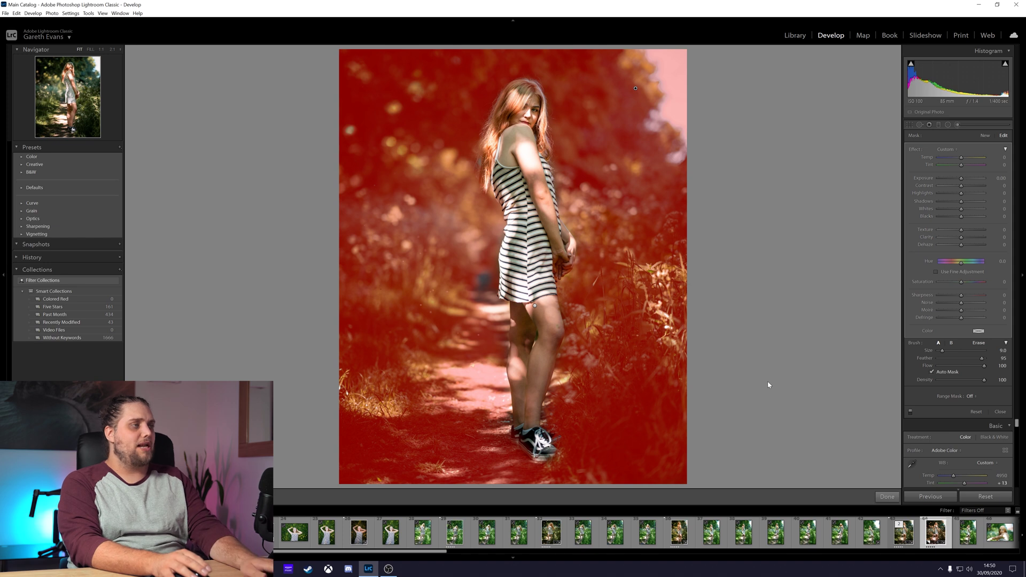
# Step: Hide the overlay, check coverage with mask Exposure at -1.29, then reset Exposure to 0.00
pyautogui.press('o')
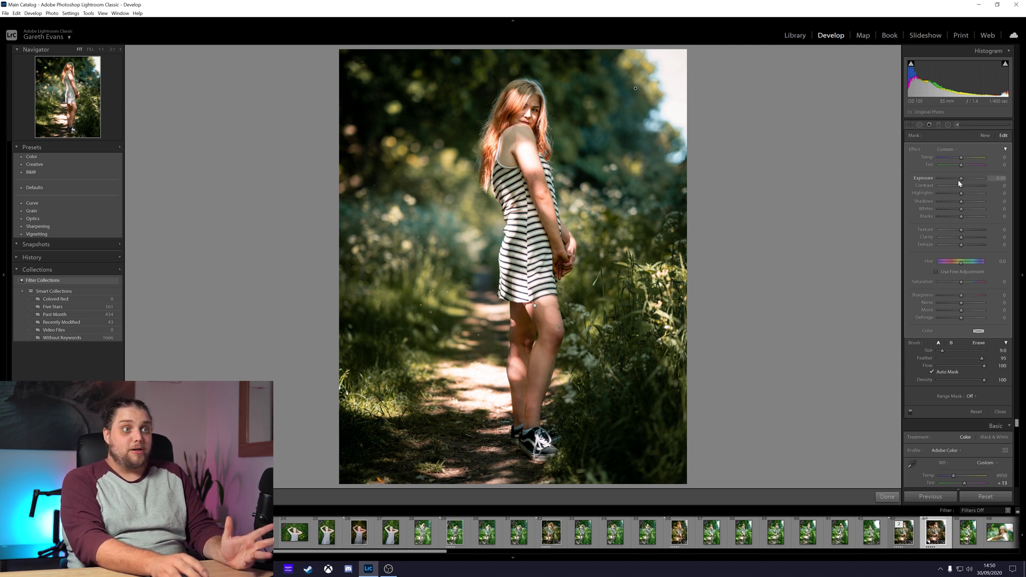
pyautogui.moveTo(961, 180); pyautogui.dragTo(955, 181)
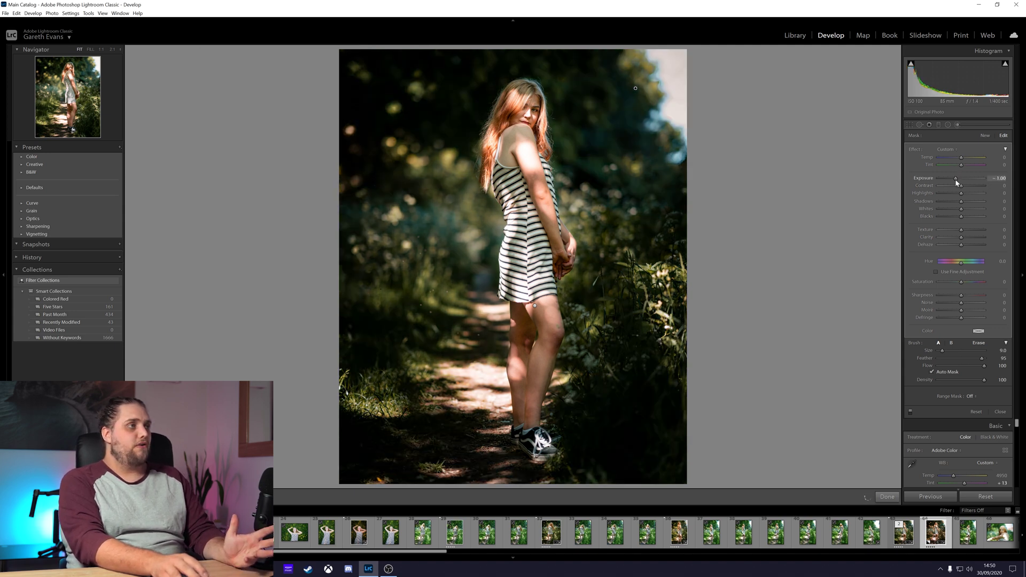
pyautogui.doubleClick(955, 179)
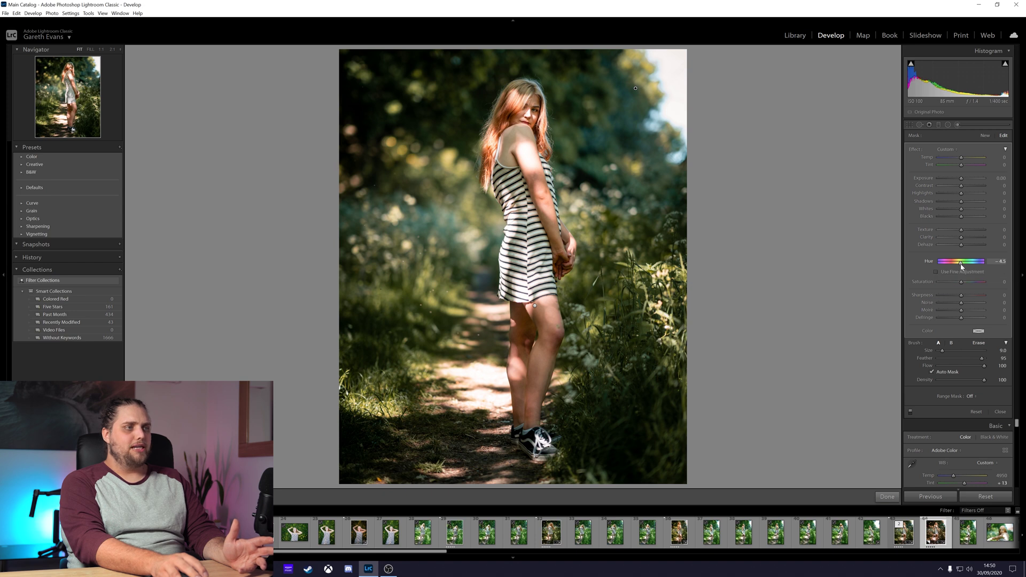
pyautogui.moveTo(961, 266); pyautogui.dragTo(958, 266)
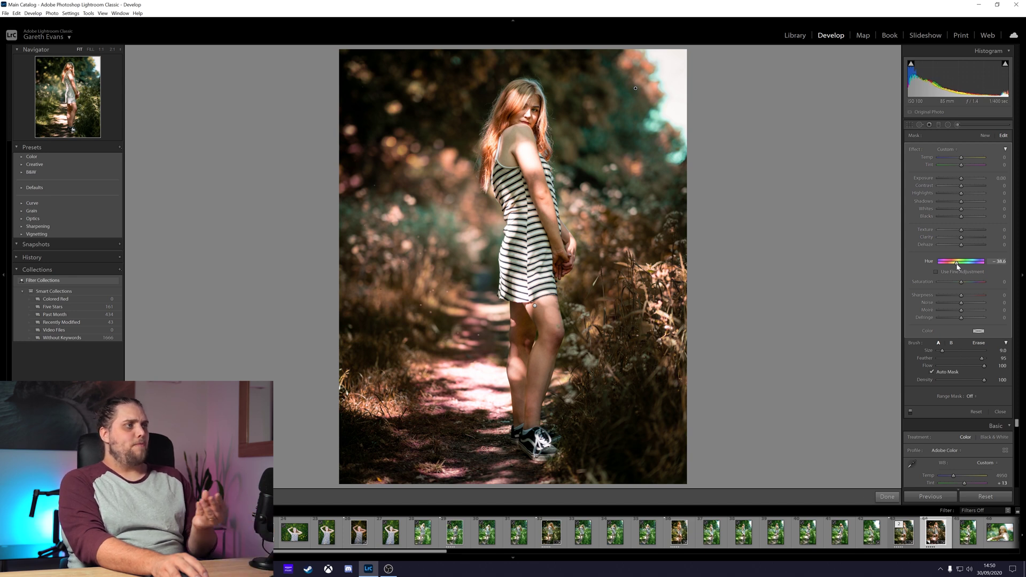
pyautogui.moveTo(958, 266); pyautogui.dragTo(980, 265)
pyautogui.doubleClick(970, 266)
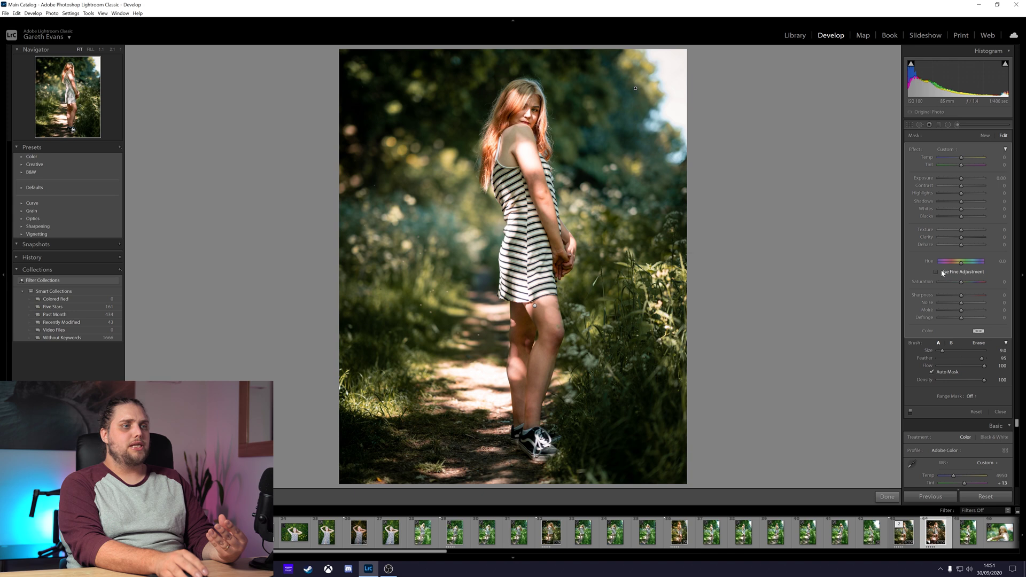
# Step: Enable Use Fine Adjustment and shift the background mask Hue to -26.4, comparing with Before
pyautogui.click(971, 272)
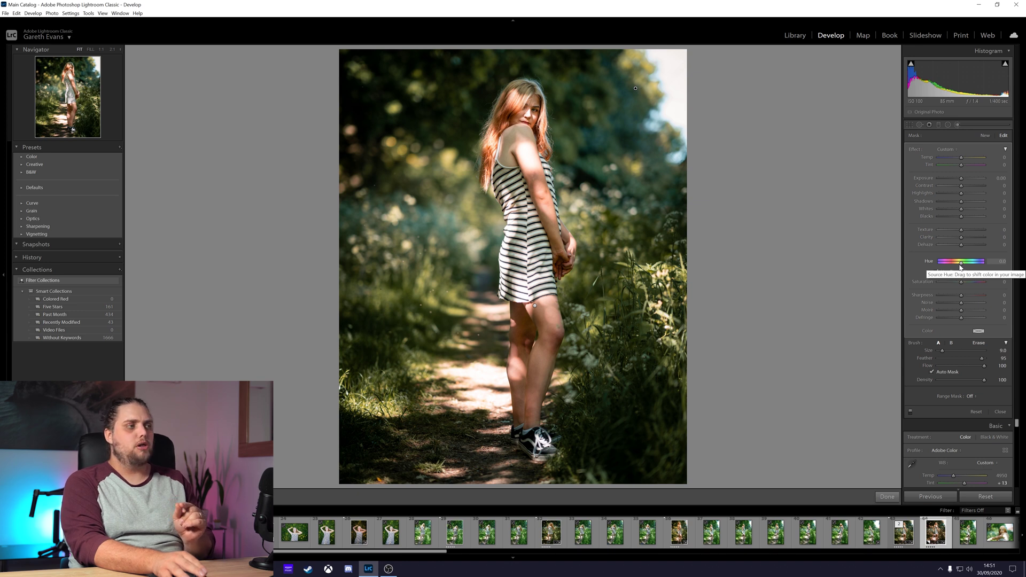
pyautogui.moveTo(961, 266); pyautogui.dragTo(932, 267)
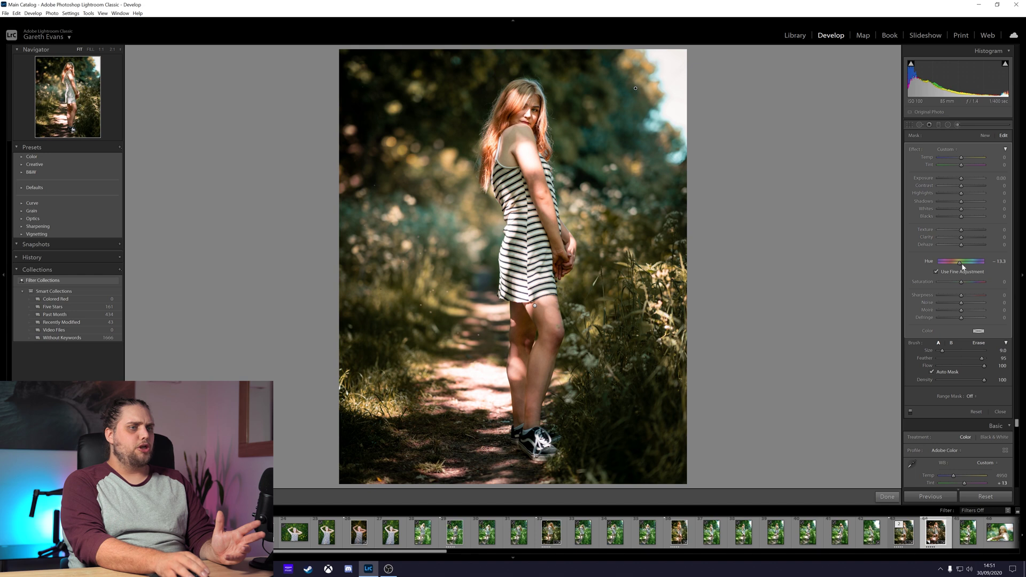
pyautogui.moveTo(960, 265); pyautogui.dragTo(945, 266)
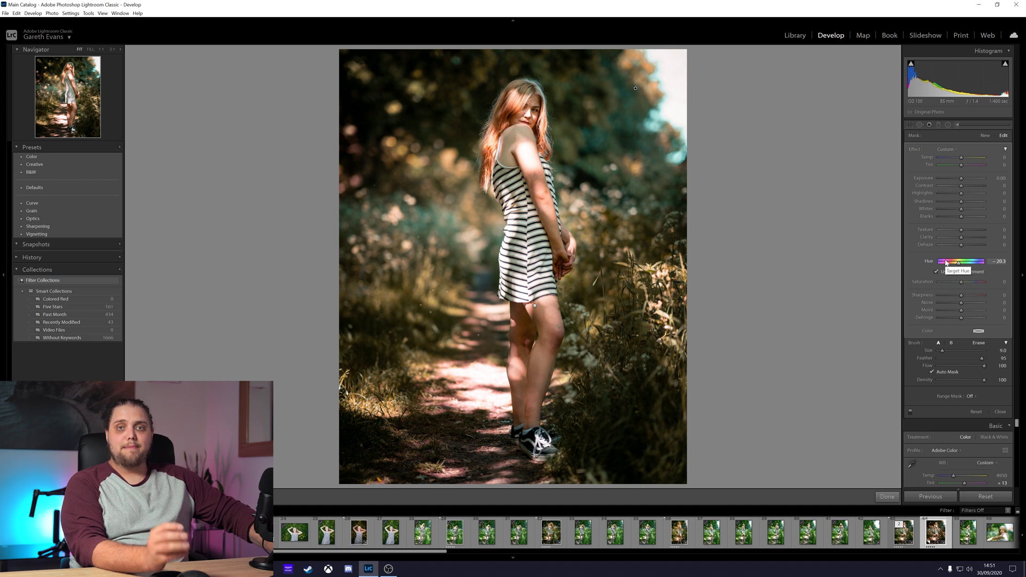
pyautogui.press('\\')
pyautogui.press('\\')
pyautogui.press('\\')
pyautogui.press('\\')
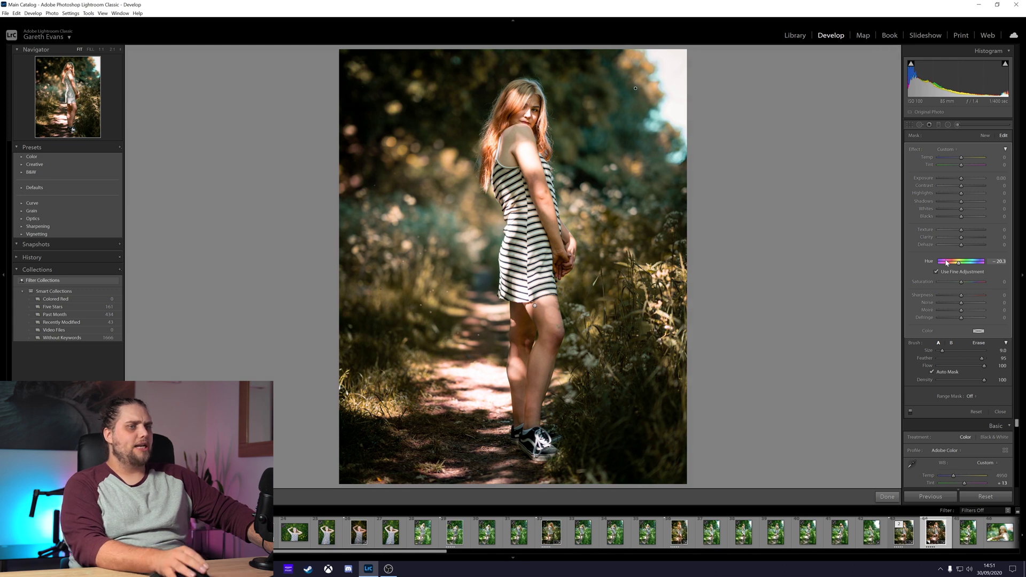
pyautogui.moveTo(959, 264); pyautogui.dragTo(943, 264)
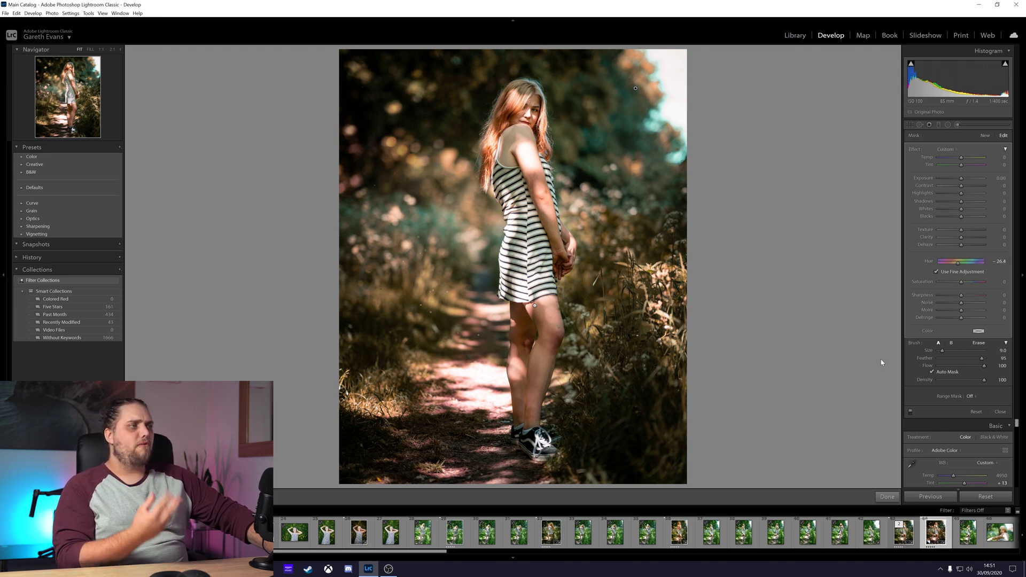
pyautogui.press('\\')
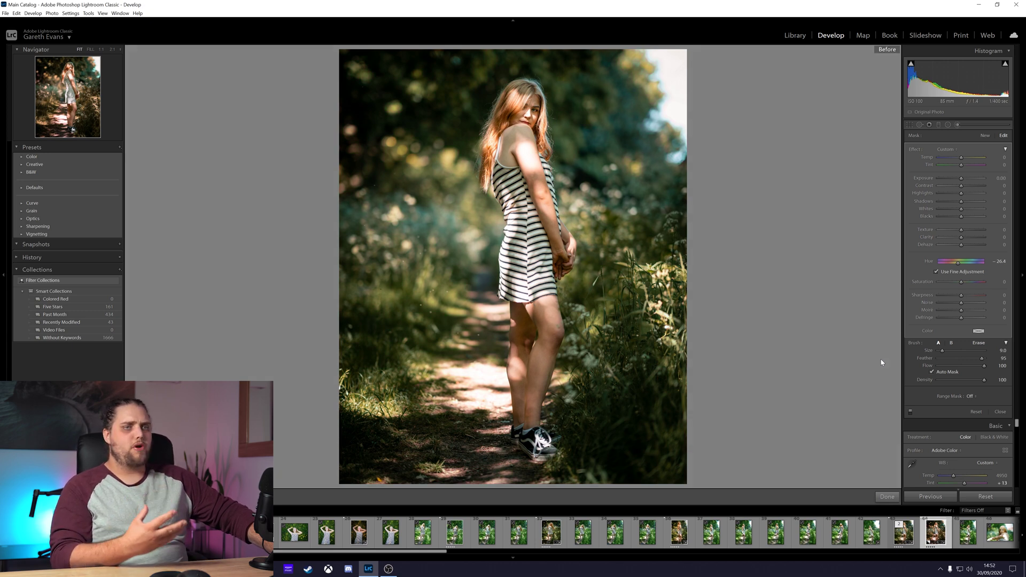
# Step: Lower the background mask Saturation to -17 and toggle Before/After with \ to compare
pyautogui.press('\\')
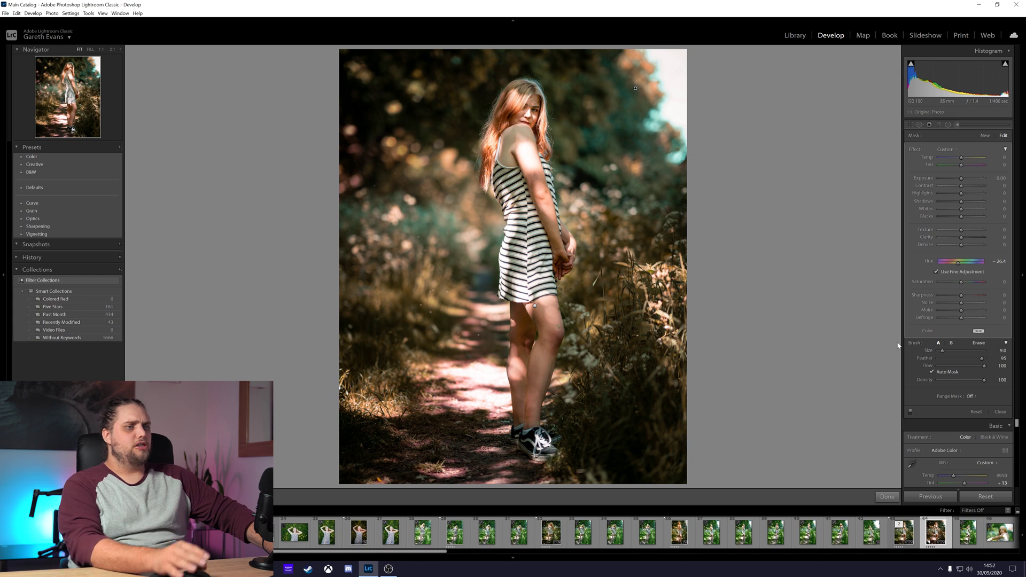
pyautogui.moveTo(952, 284); pyautogui.dragTo(960, 285)
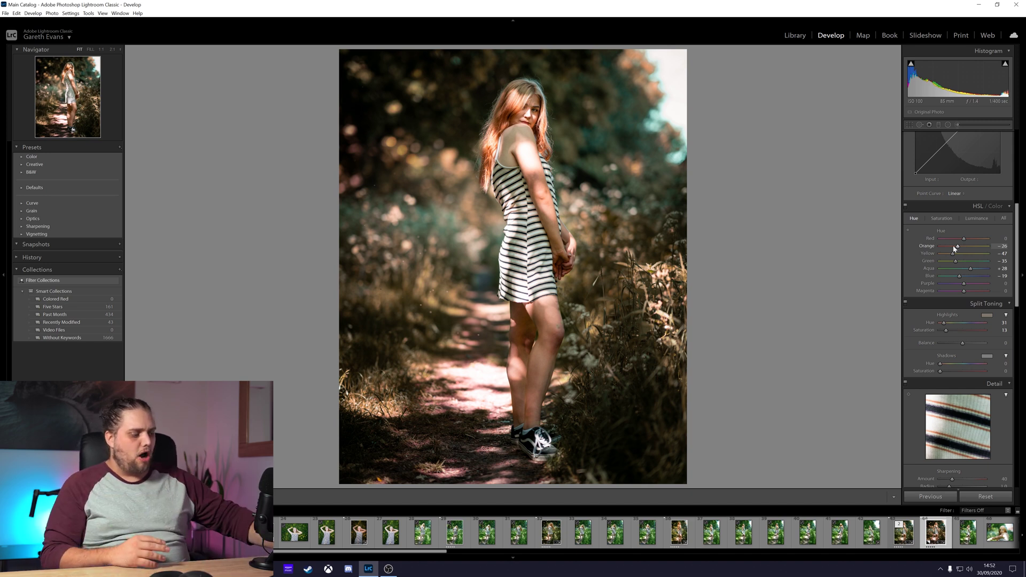
pyautogui.press('\\')
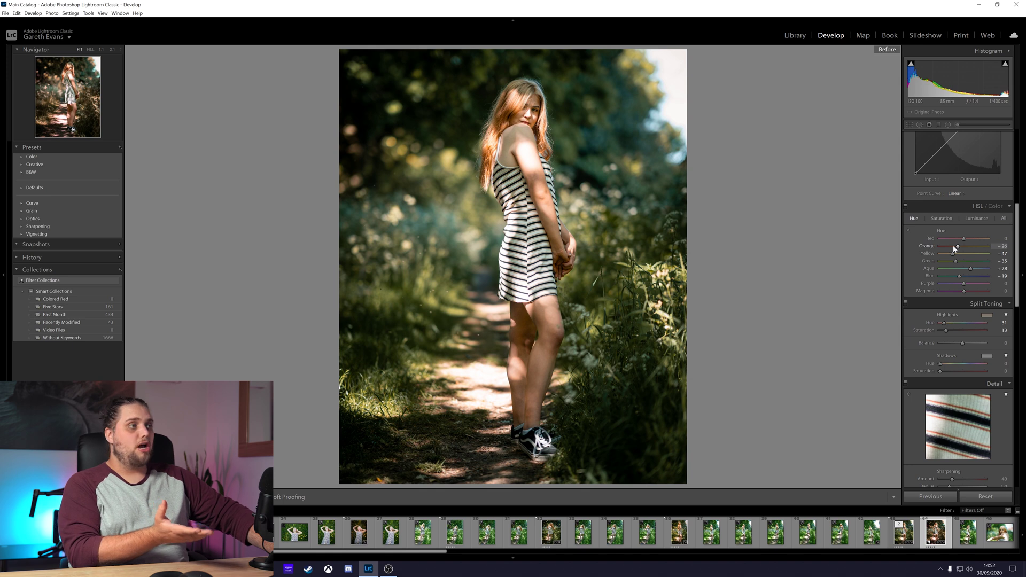
pyautogui.press('\\')
pyautogui.press('\\')
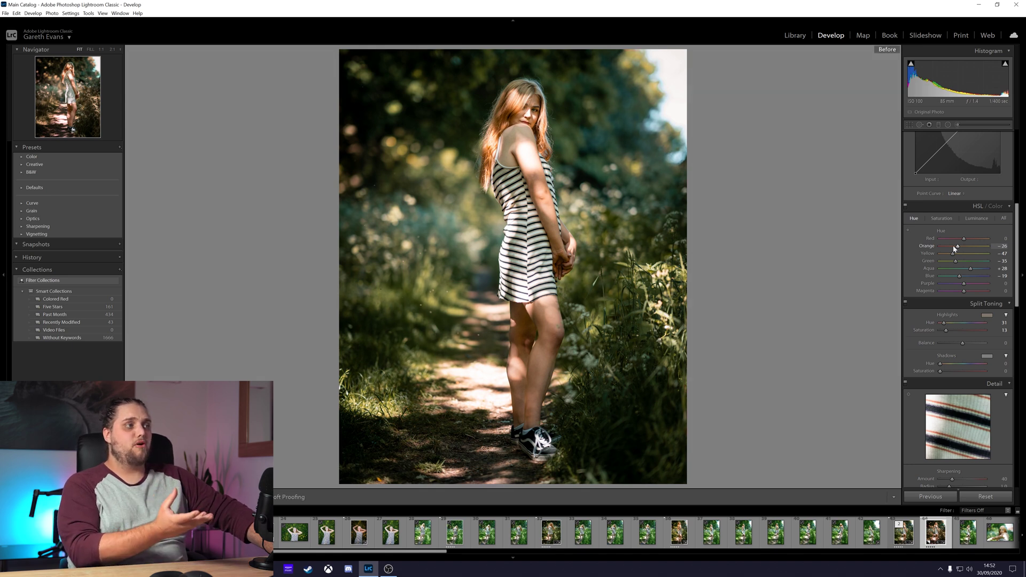
pyautogui.press('\\')
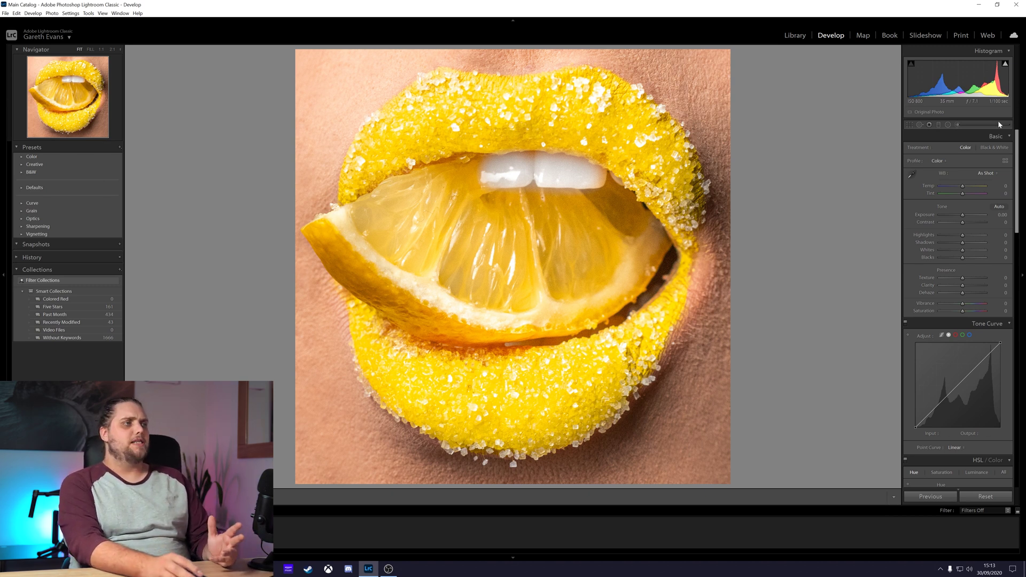
# Step: Start a new brush mask over the lips, darkening Exposure to check coverage, then reset it to 0
pyautogui.press('k')
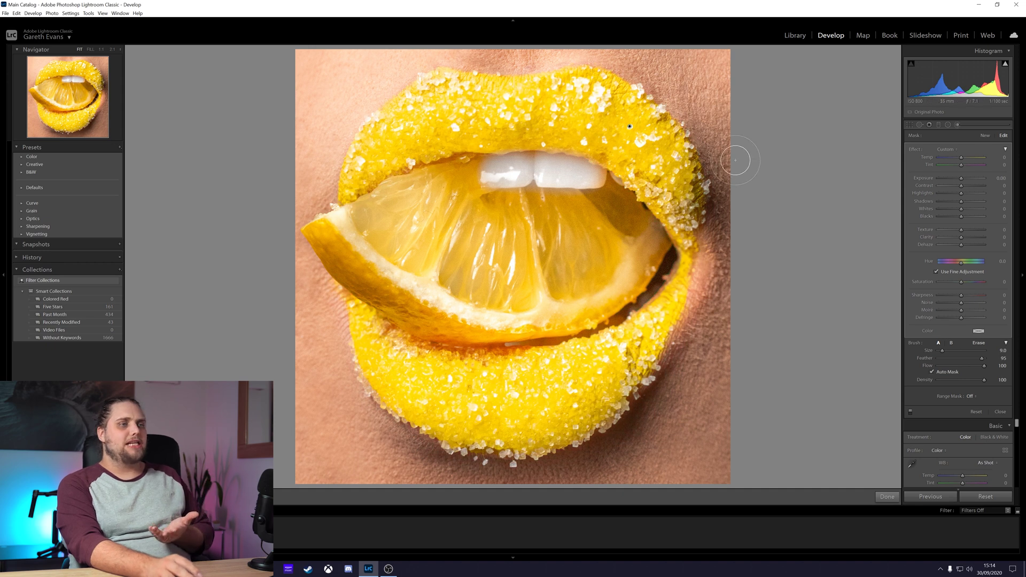
pyautogui.moveTo(961, 179); pyautogui.dragTo(956, 180)
pyautogui.doubleClick(969, 179)
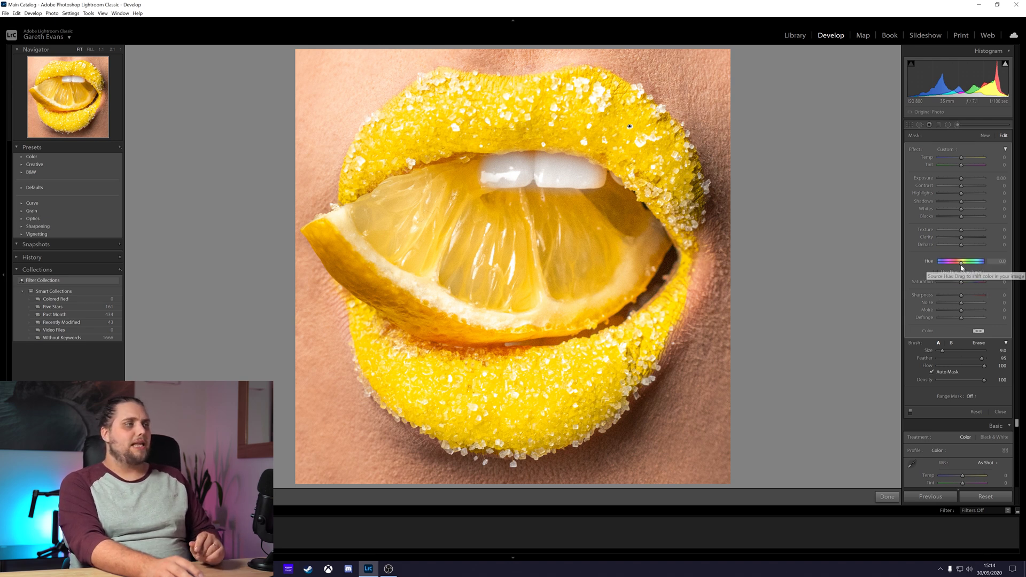
# Step: Set the lips mask Hue to about -52 for pink, then to -180 for blue
pyautogui.moveTo(962, 268)
pyautogui.mouseDown()
pyautogui.moveTo(953, 264)
pyautogui.moveTo(954, 284)
pyautogui.mouseUp()
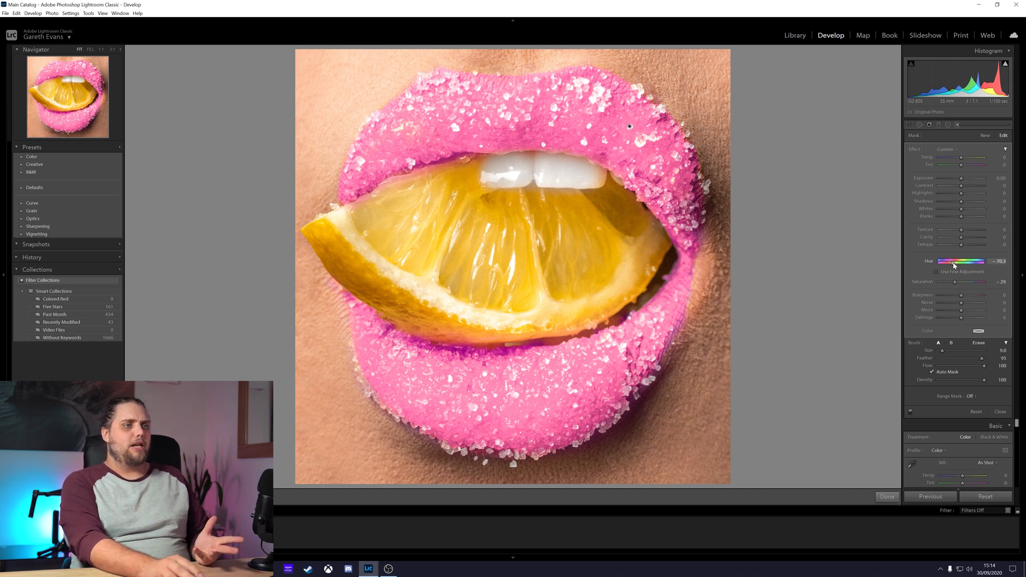
pyautogui.moveTo(954, 264); pyautogui.dragTo(941, 265)
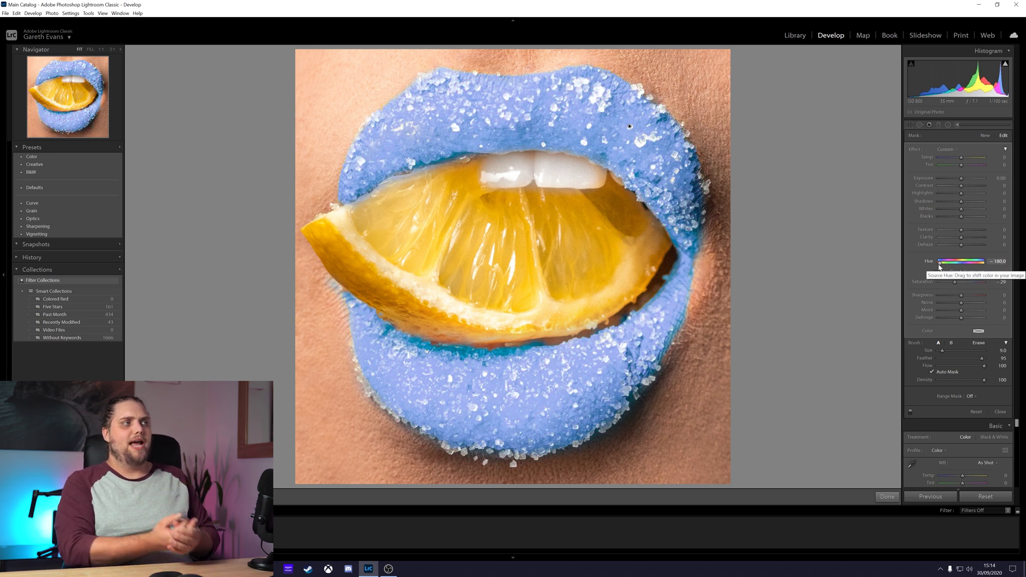